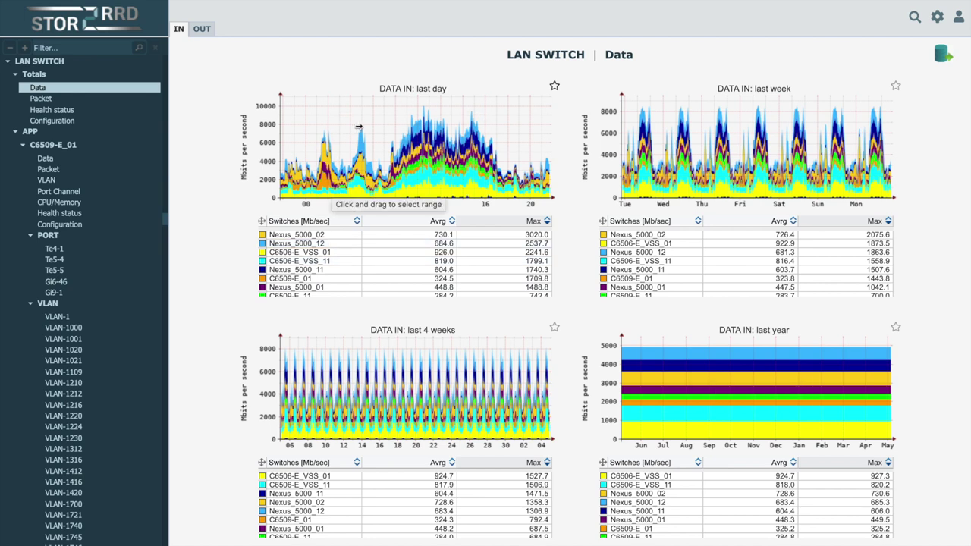
# Zoom the last-day chart to about 9:27–11:19 and back, then view Nexus_5000_02's Ethernet1-15 port graphs.
pyautogui.moveTo(368, 126); pyautogui.dragTo(482, 132)
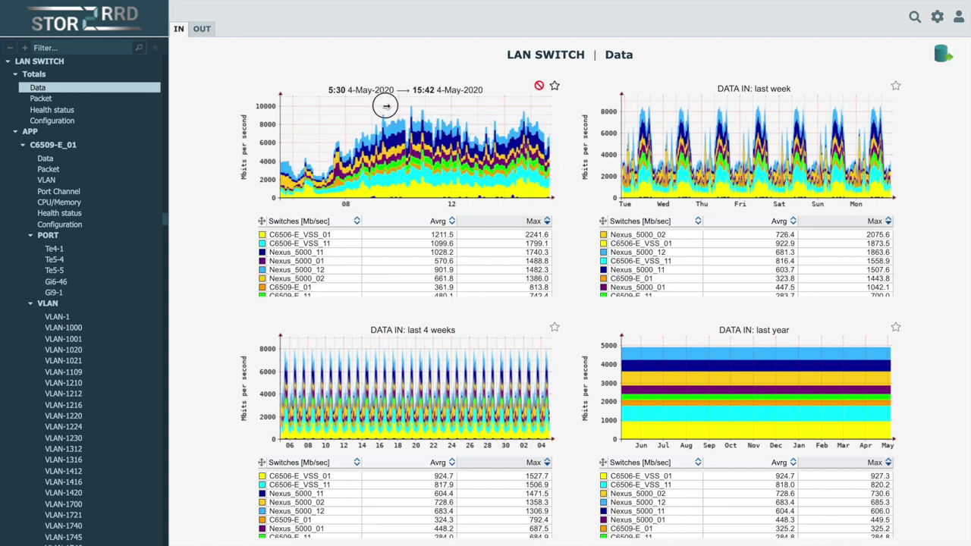
pyautogui.moveTo(386, 107); pyautogui.dragTo(436, 119)
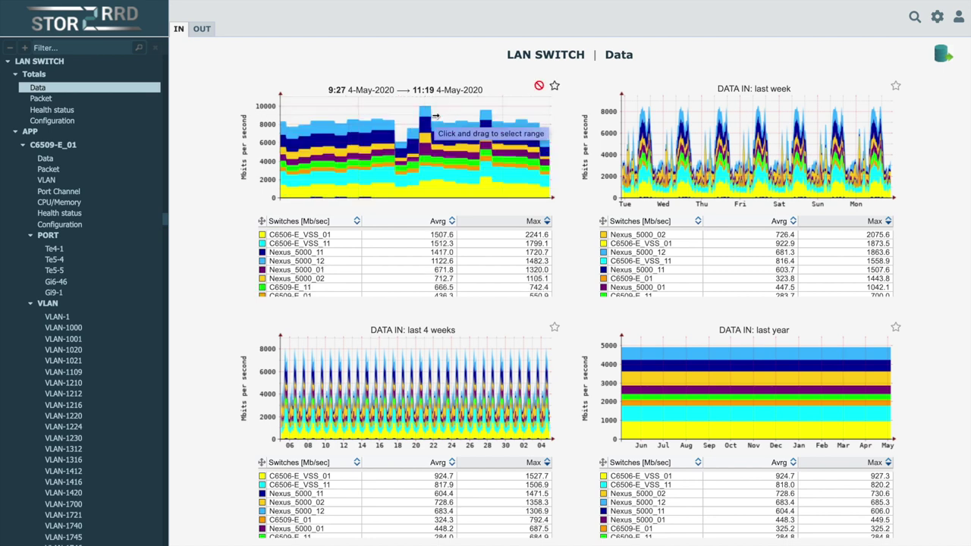
pyautogui.click(538, 87)
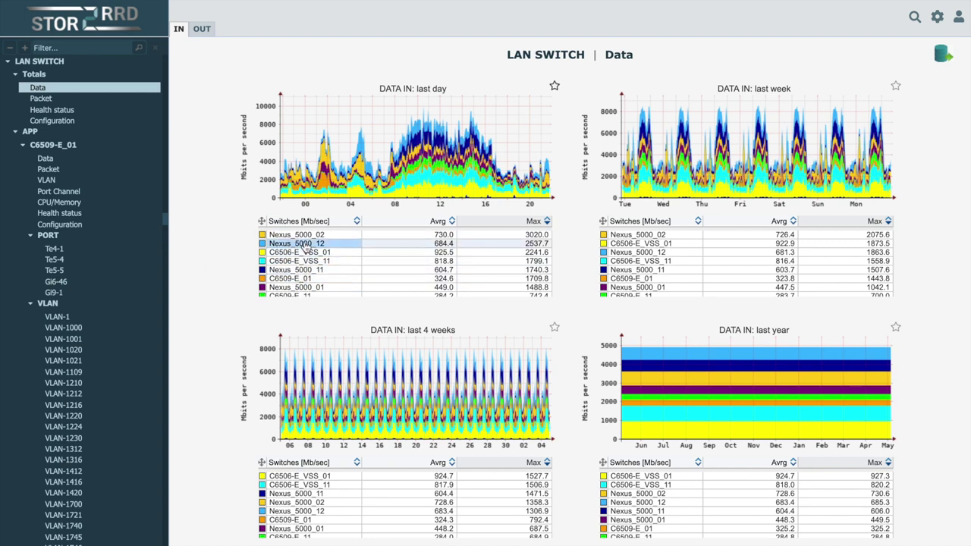
pyautogui.click(304, 236)
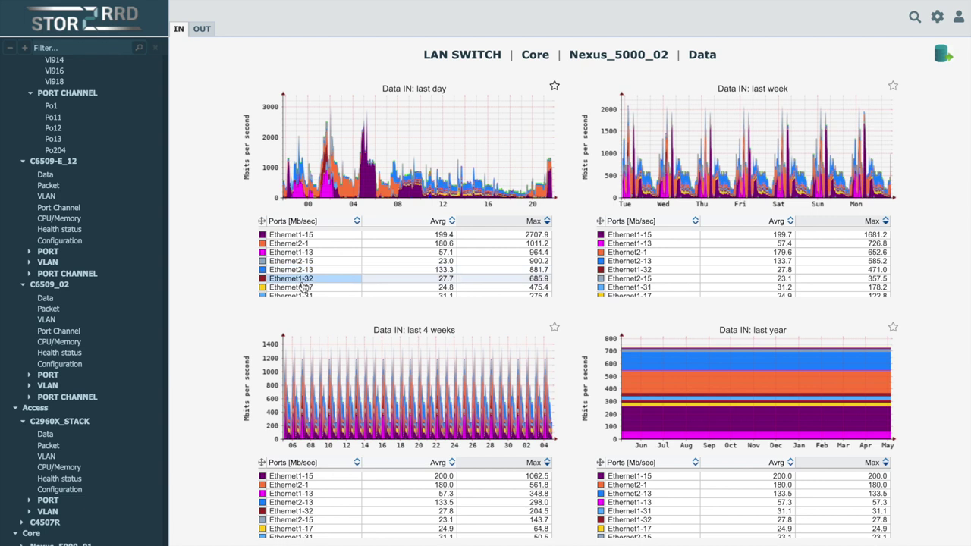
pyautogui.click(308, 237)
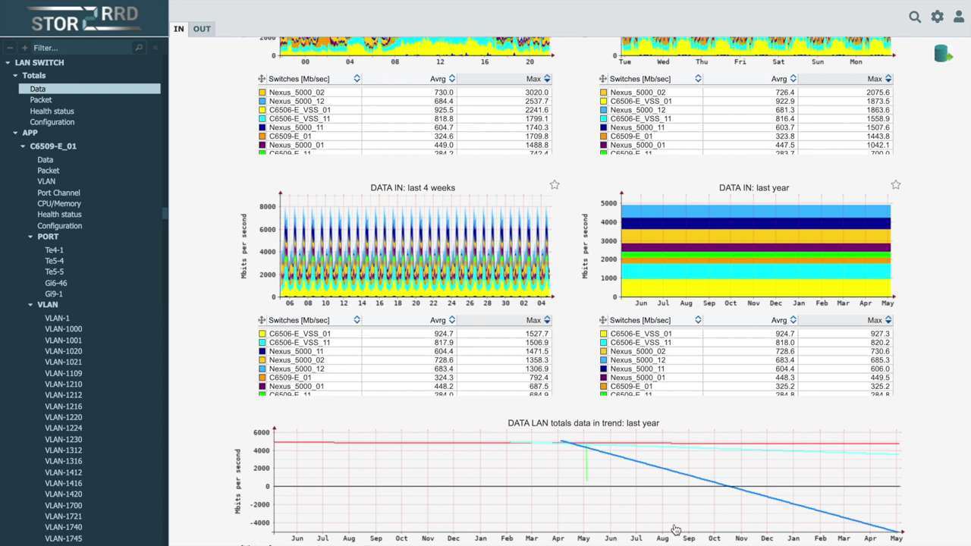
# Enlarge the yearly trend graph to see its detail.
pyautogui.click(715, 497)
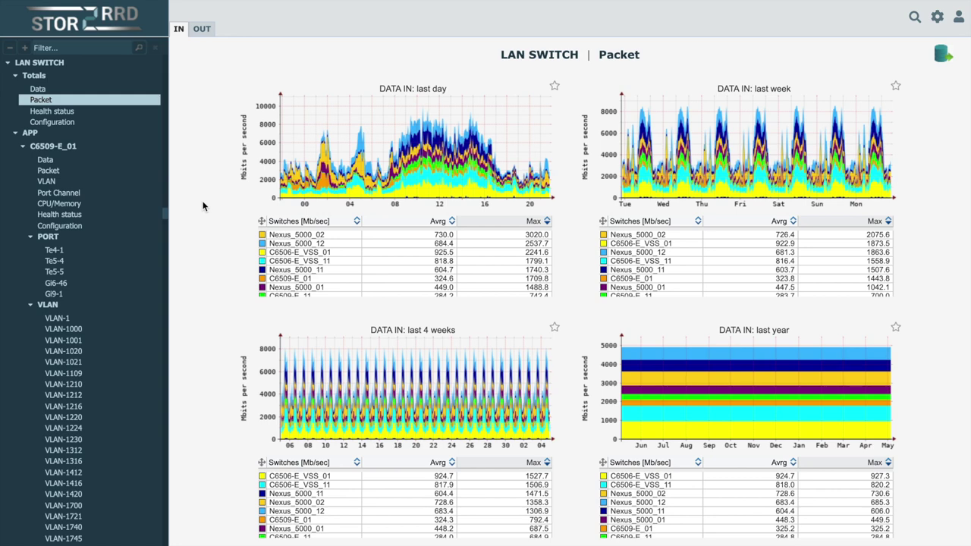
# Switch to the Health status port overview and scroll down through the port grids.
pyautogui.press('Down')
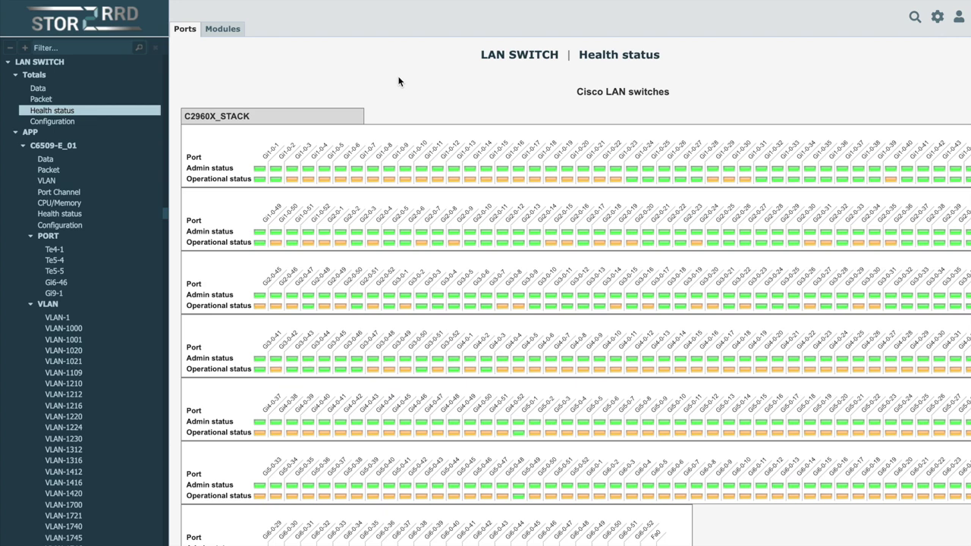
pyautogui.click(399, 81)
pyautogui.scroll(-2, 398, 82)
pyautogui.scroll(-5, 399, 81)
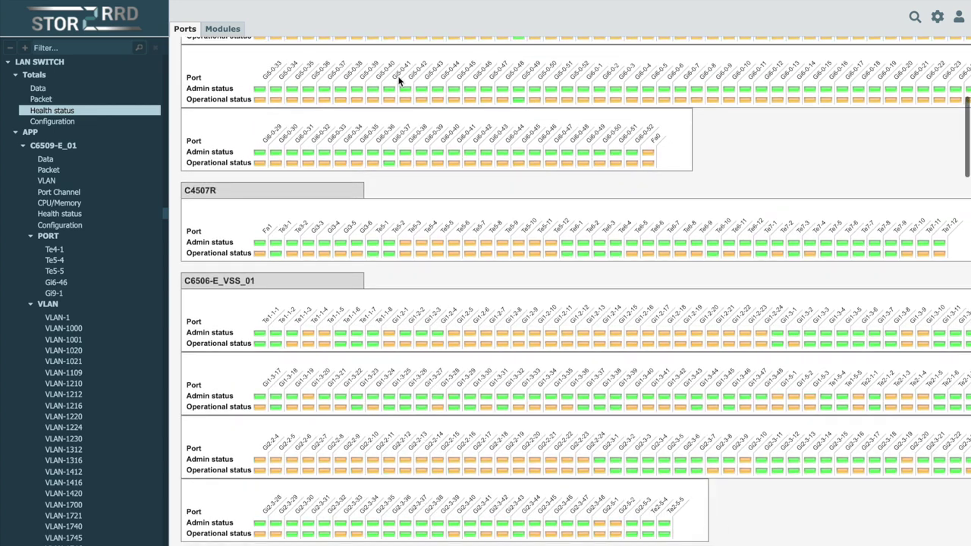
pyautogui.scroll(-5, 398, 81)
pyautogui.scroll(-5, 398, 81)
pyautogui.scroll(-5, 423, 412)
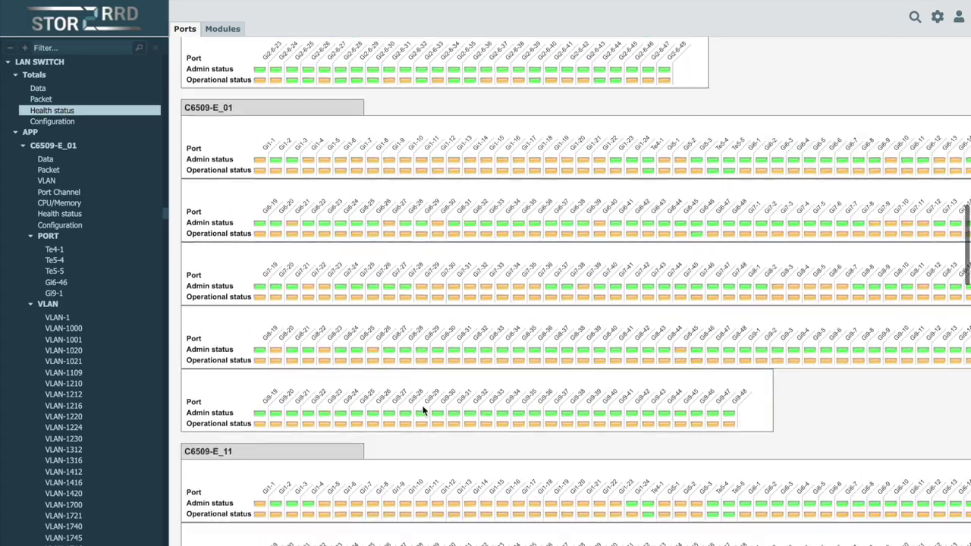
pyautogui.scroll(-5, 422, 412)
pyautogui.scroll(-5, 422, 412)
pyautogui.scroll(-5, 423, 410)
pyautogui.scroll(-5, 423, 409)
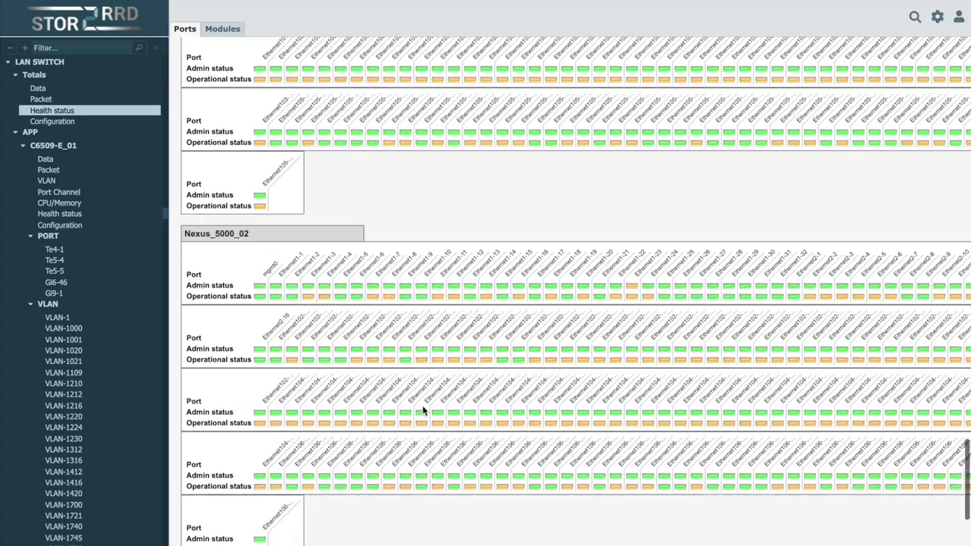
pyautogui.scroll(-5, 423, 409)
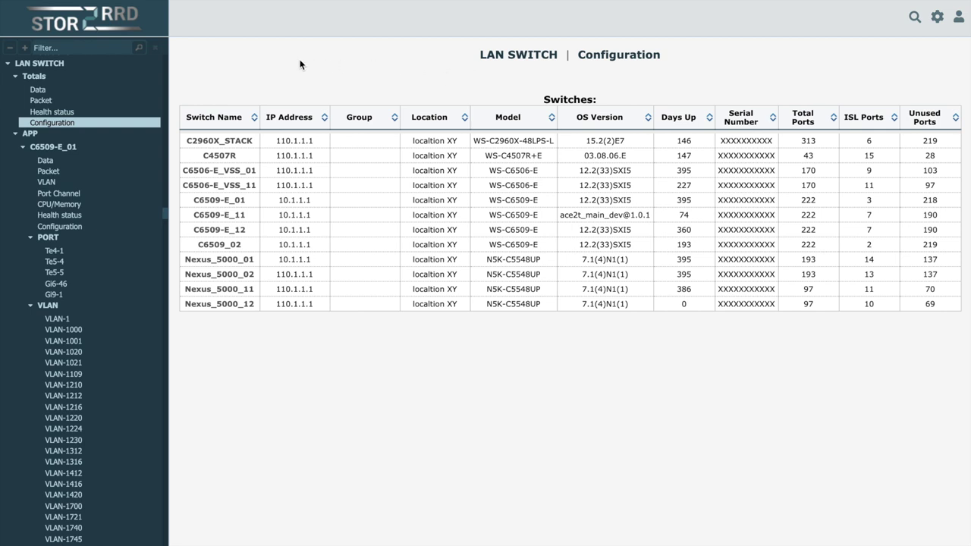
# Open the Nexus_5000_01 switch details from the switch table.
pyautogui.click(219, 260)
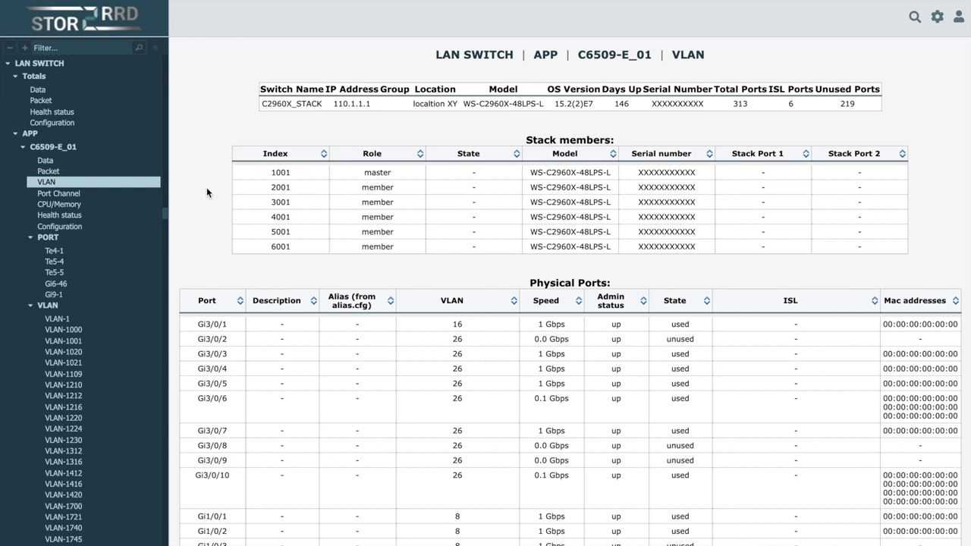
# View the C6509-E_01 port channel traffic, then its CPU and memory usage.
pyautogui.click(59, 193)
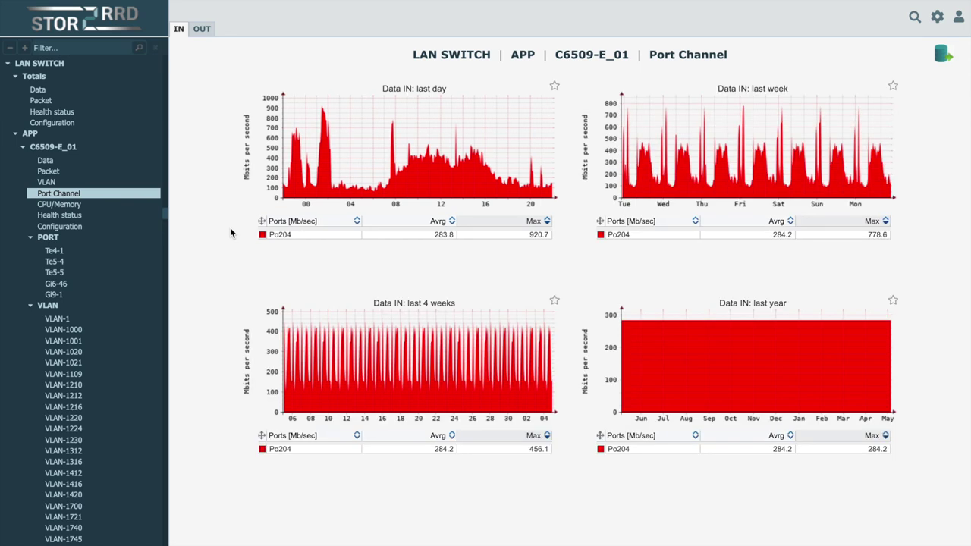
pyautogui.click(72, 205)
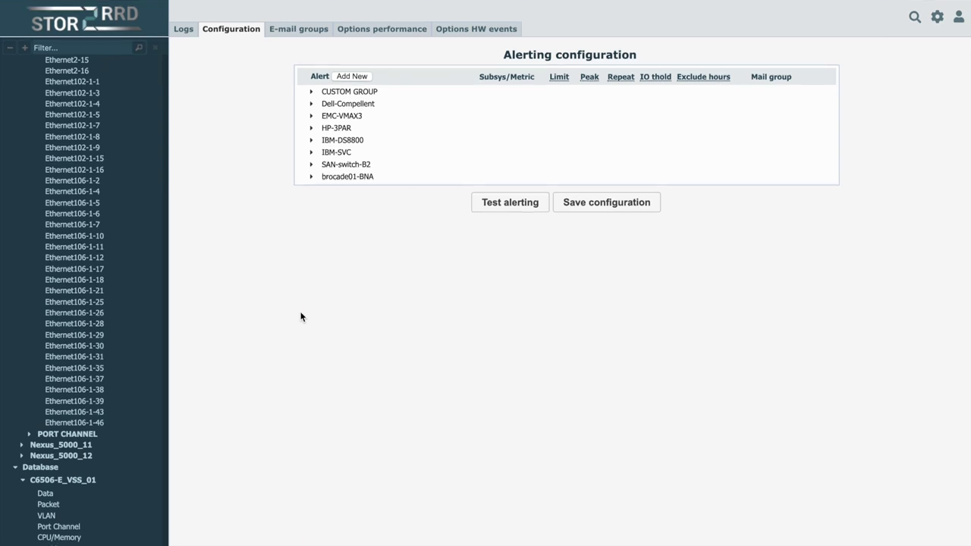
# Start a new switch alert rule for Nexus_5000_01 with the Total subsystem.
pyautogui.click(355, 76)
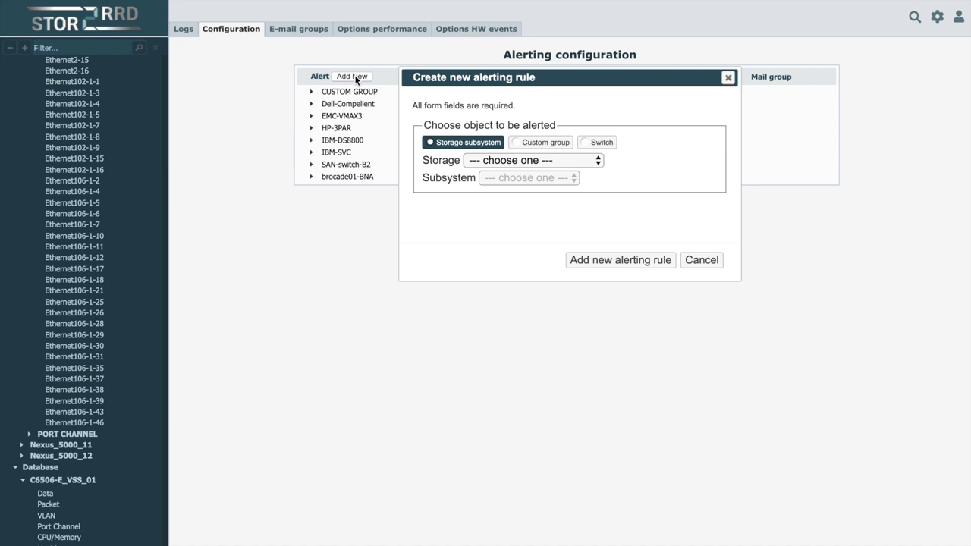
pyautogui.click(591, 147)
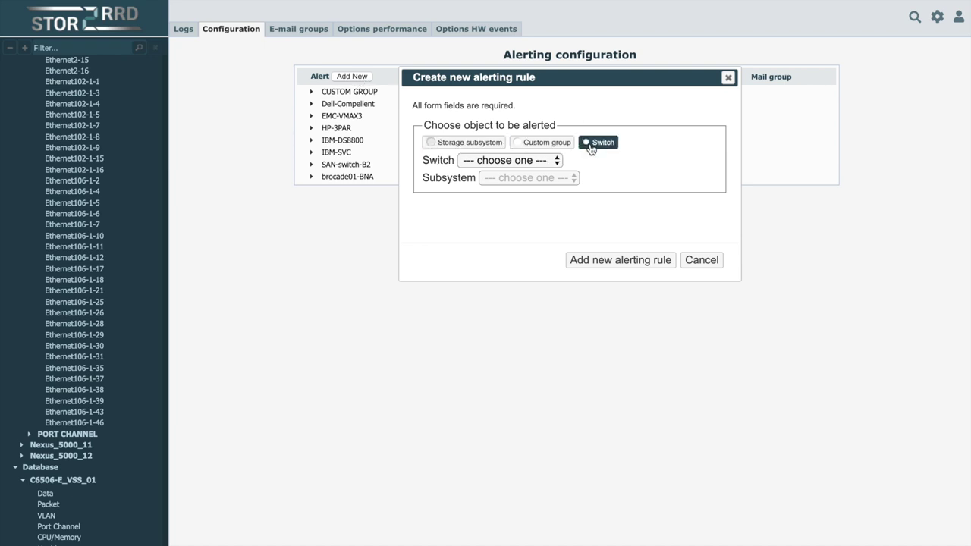
pyautogui.click(498, 161)
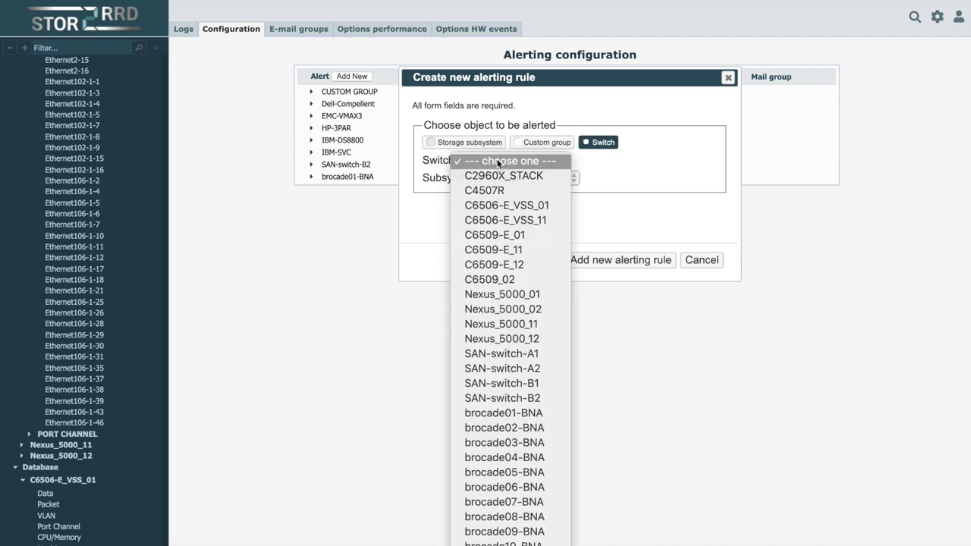
pyautogui.click(504, 294)
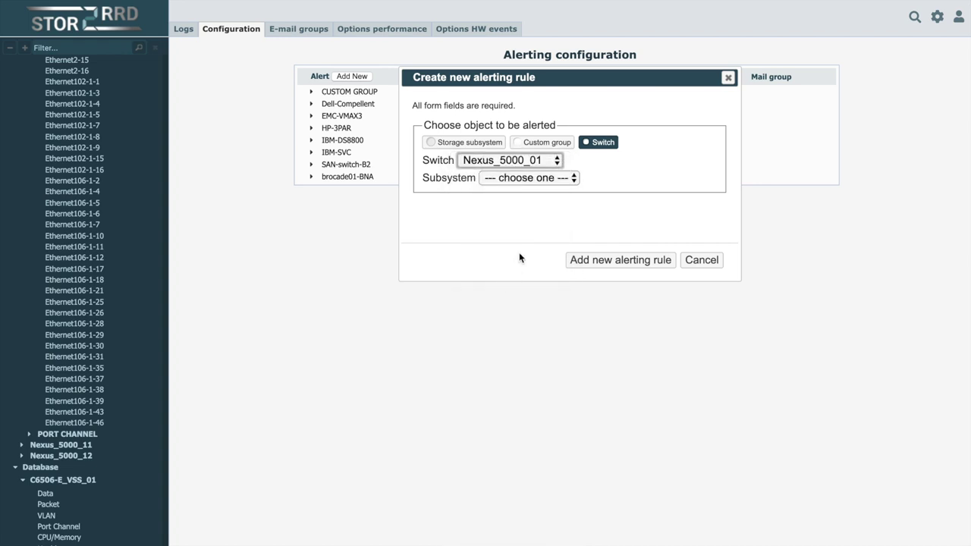
pyautogui.click(538, 184)
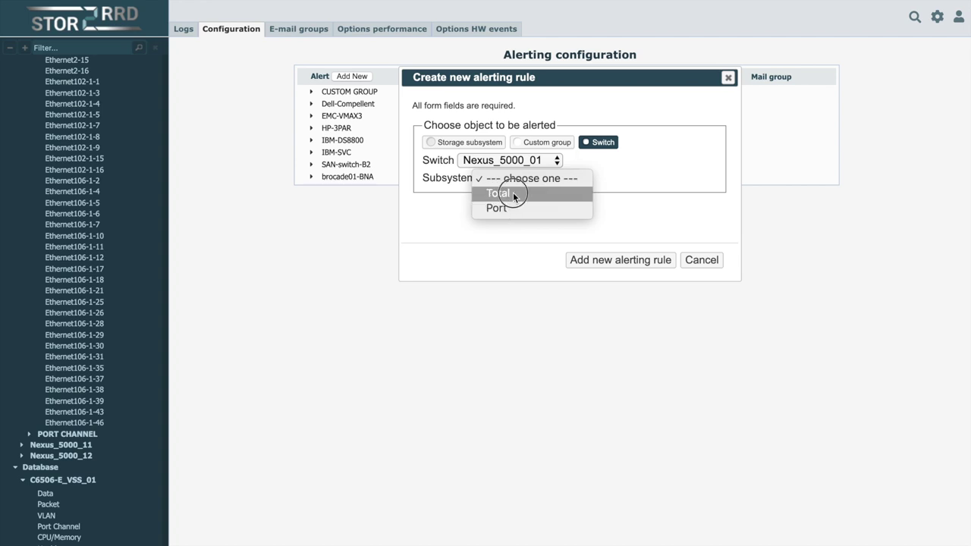
pyautogui.click(513, 193)
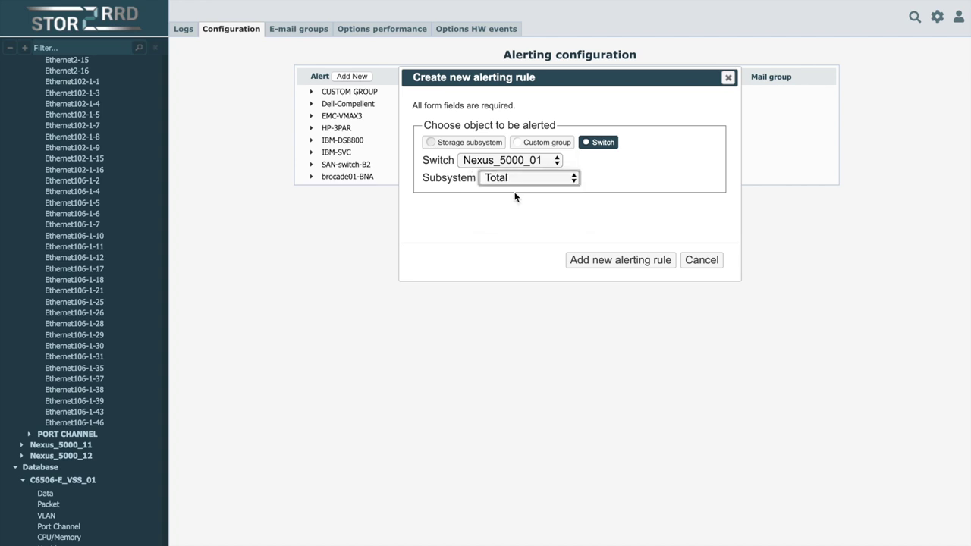
# Add the Nexus_5000_01 rule to the alert list, keeping Data total as its metric.
pyautogui.click(635, 262)
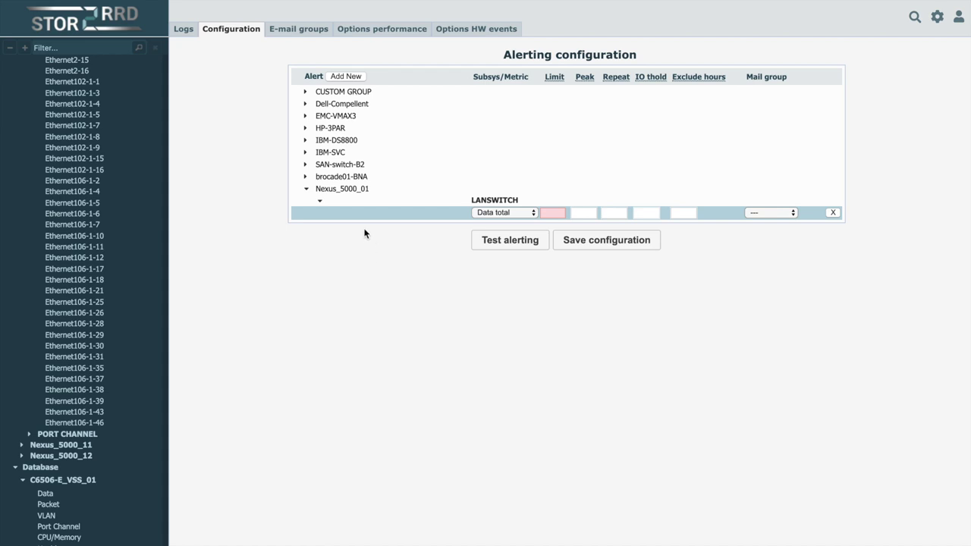
pyautogui.click(342, 193)
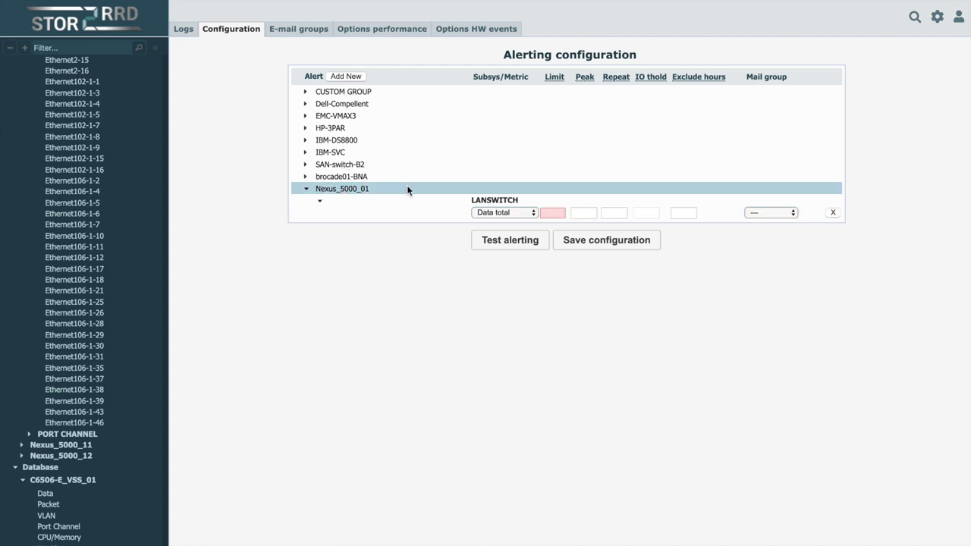
pyautogui.click(493, 215)
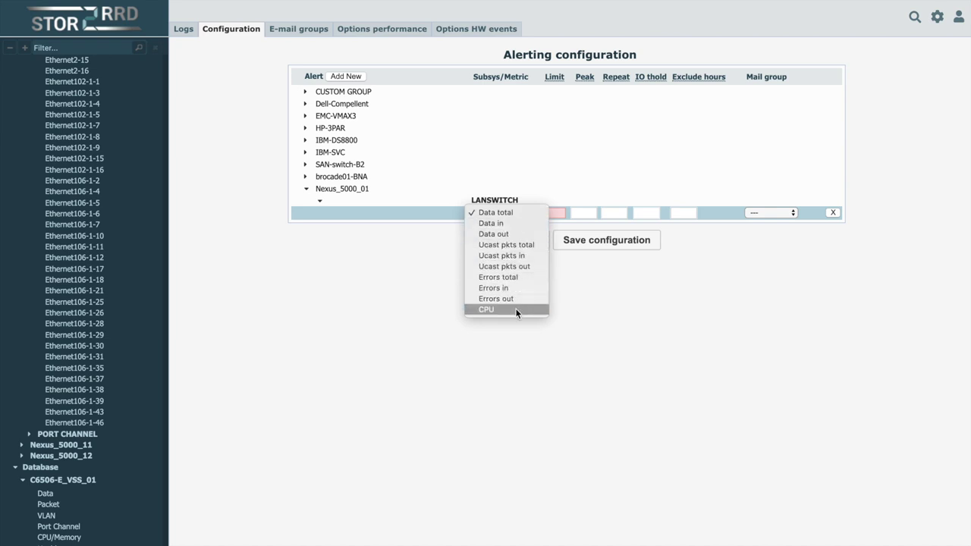
pyautogui.click(505, 214)
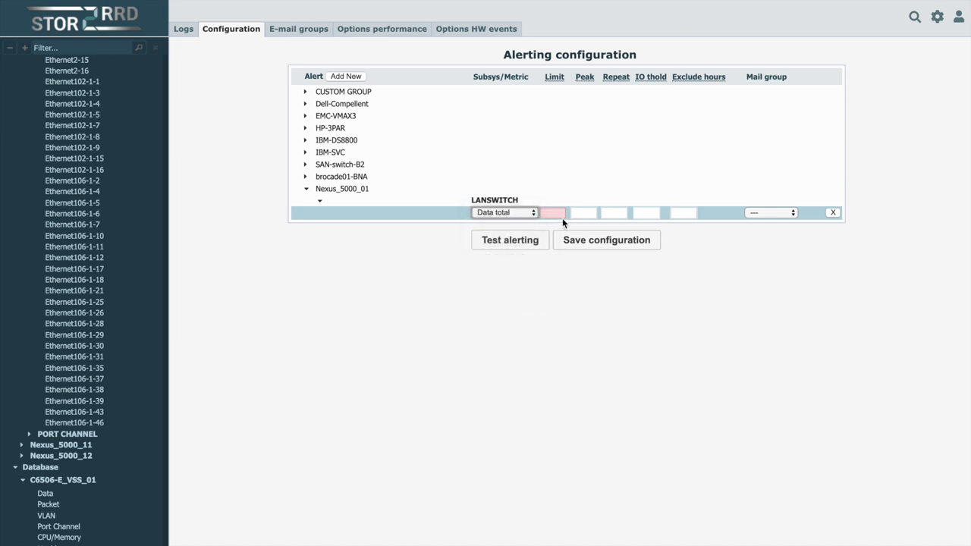
# Set the rule's mail group to test-group and send a test alert.
pyautogui.click(758, 212)
pyautogui.click(771, 233)
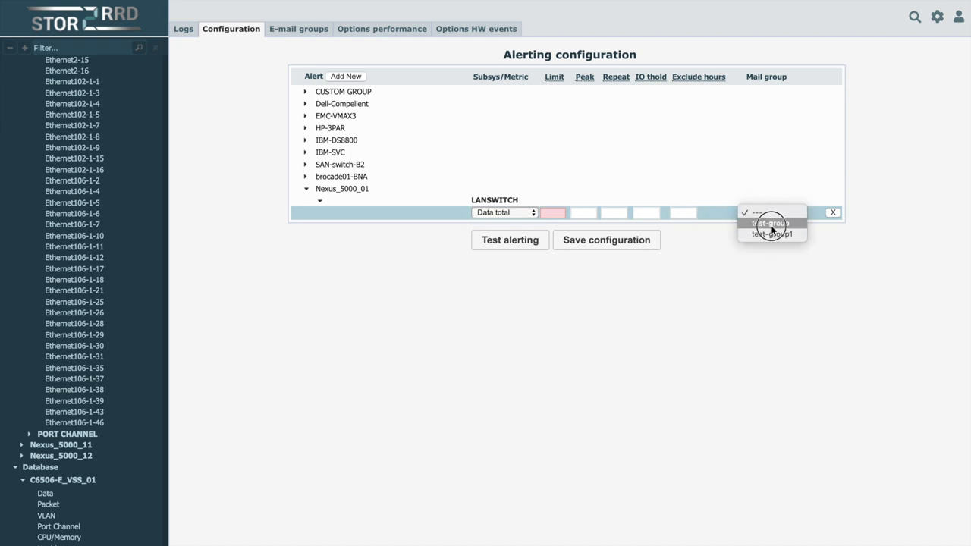
pyautogui.click(729, 252)
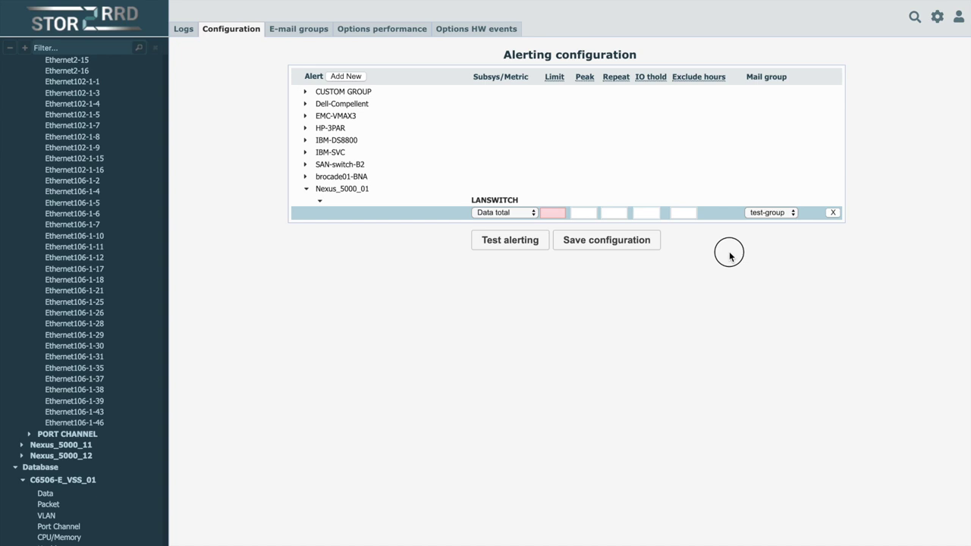
pyautogui.click(518, 243)
# Show the E-mail groups page listing test-group and test-group1.
pyautogui.click(290, 31)
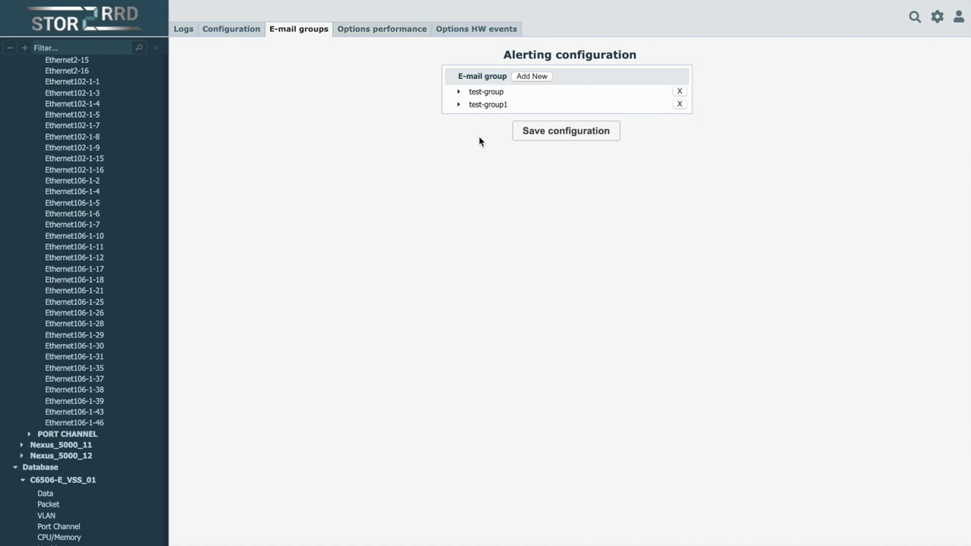
# Show the alerting Logs listing performance and hardware events.
pyautogui.click(183, 30)
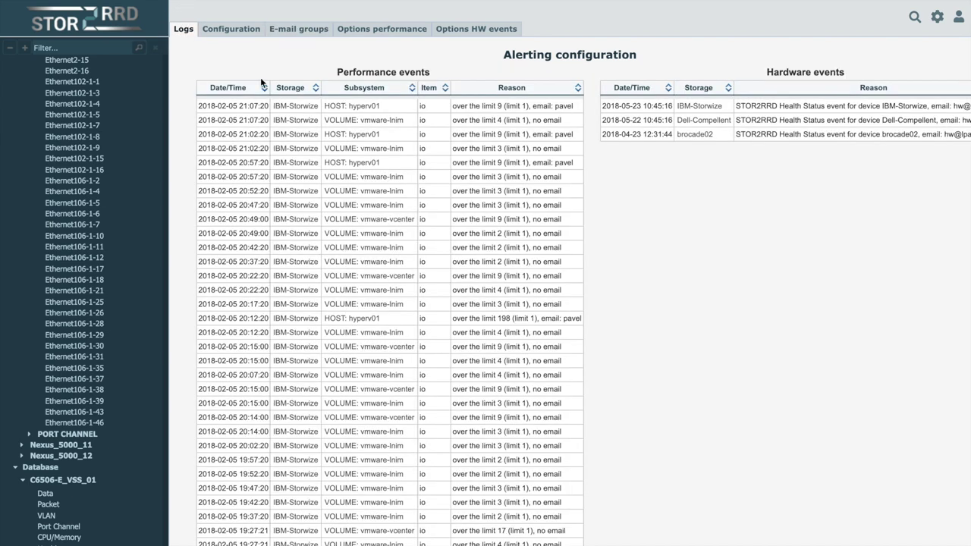